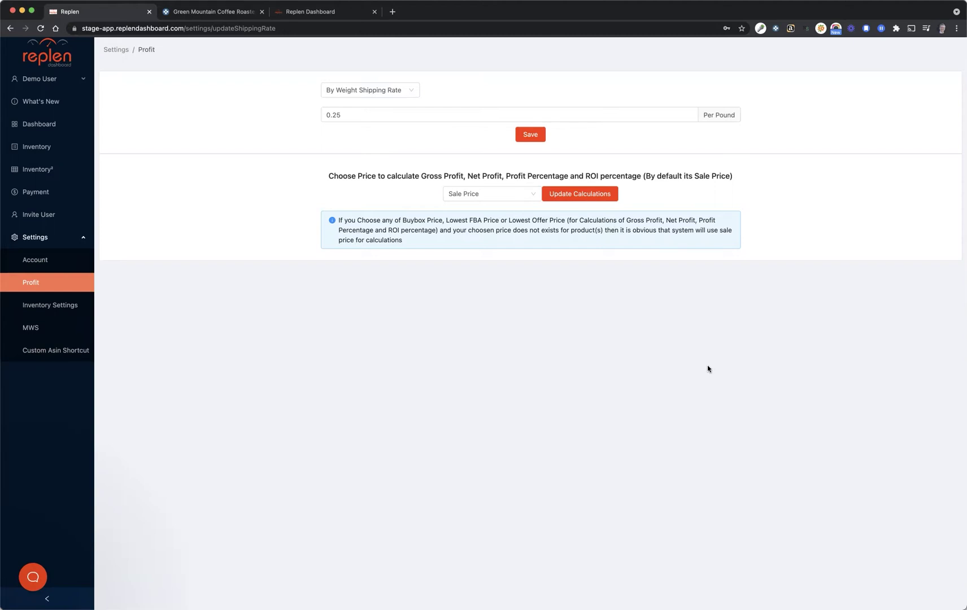
Show the Inventory table sorted by Profit, most profitable products first.
{"action": "left_click", "coordinate": [37, 167]}
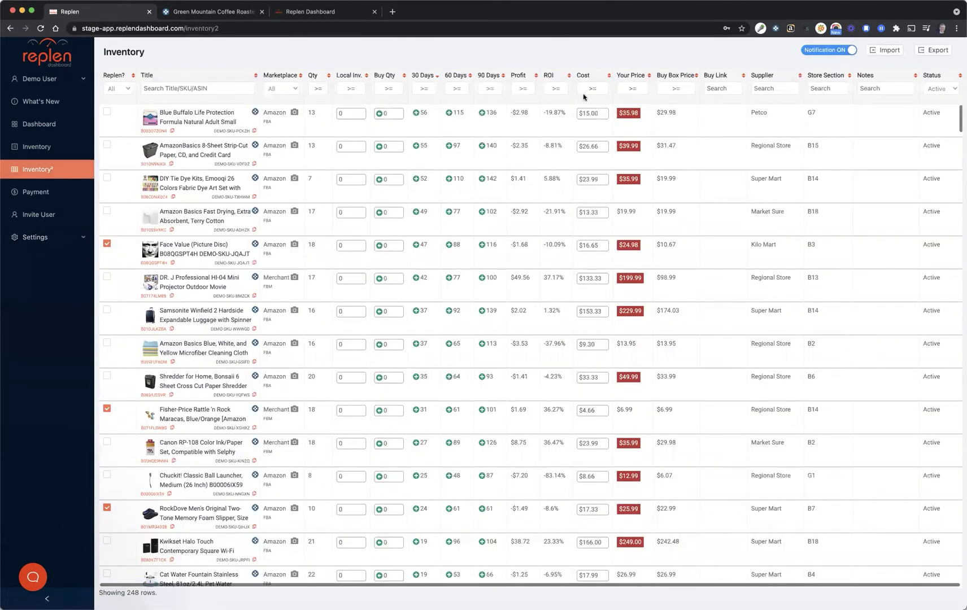
{"action": "left_click", "coordinate": [518, 75]}
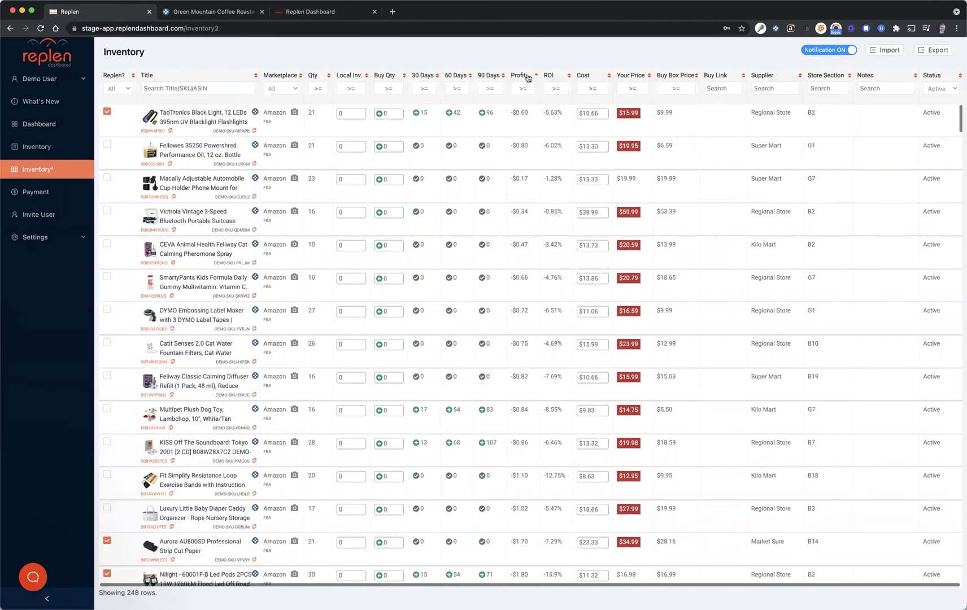
{"action": "left_click", "coordinate": [527, 77]}
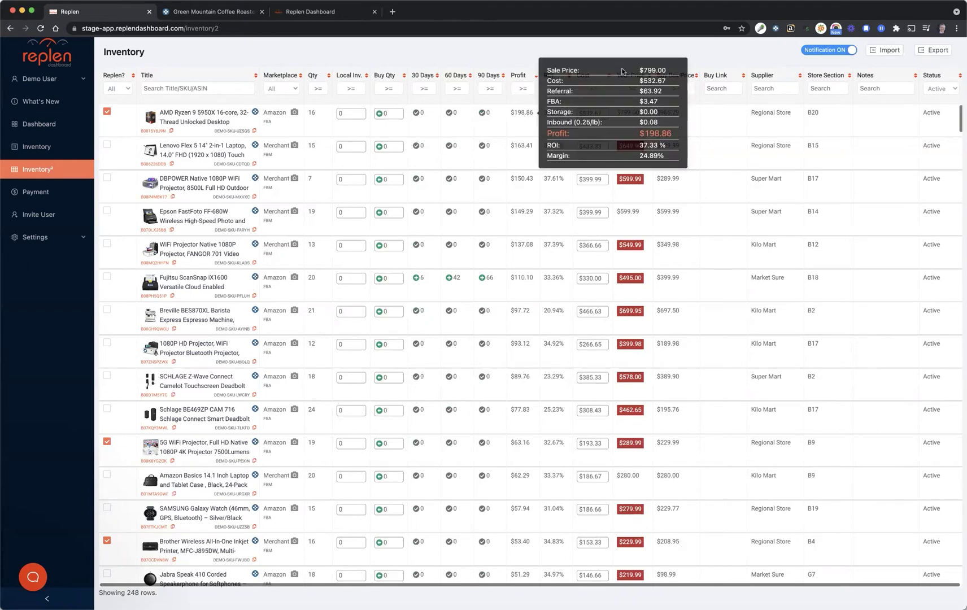
Change the Profit settings' per-pound shipping rate from 0.25 to 0.40 and save it.
{"action": "left_click", "coordinate": [33, 237]}
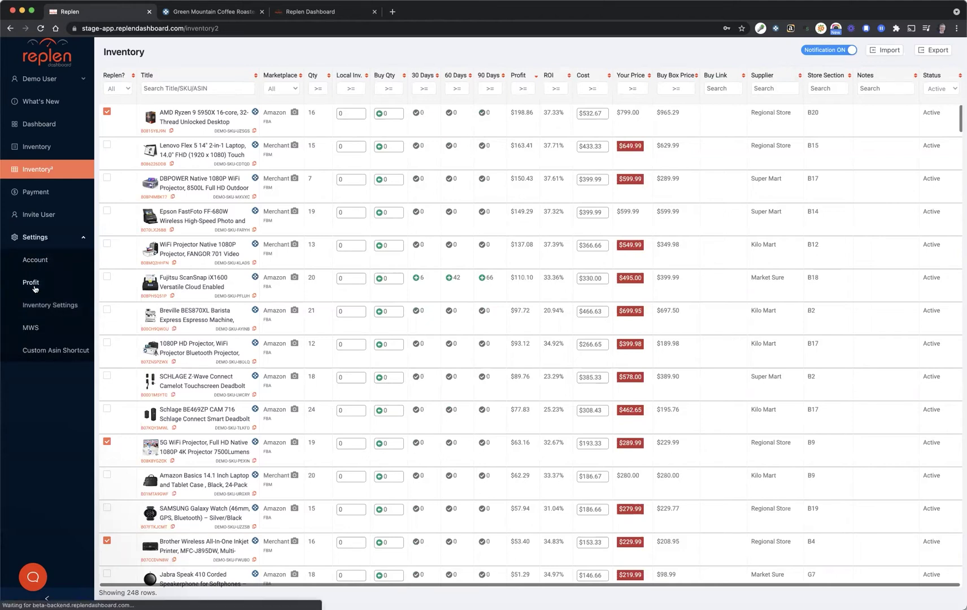
{"action": "left_click", "coordinate": [32, 282]}
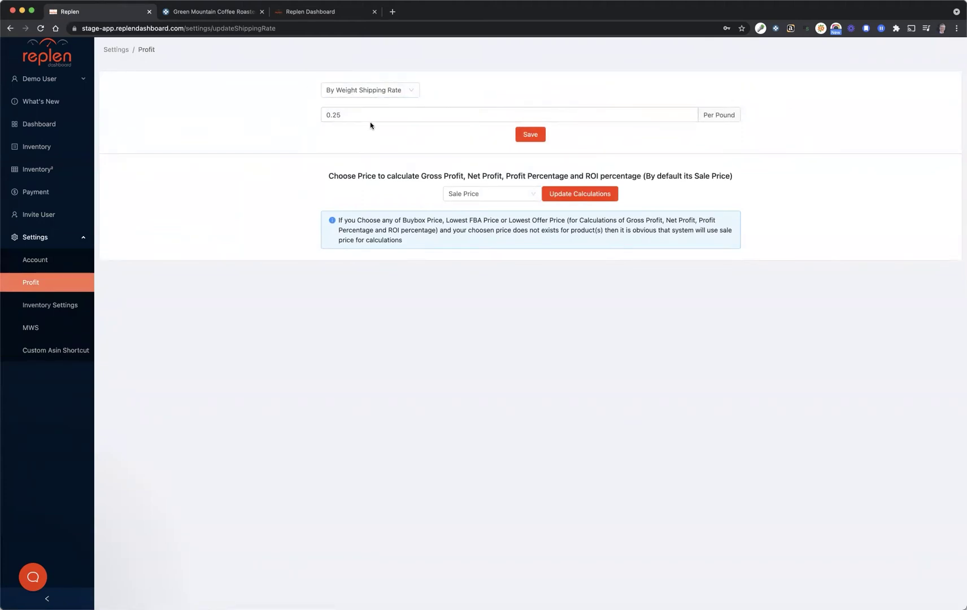
{"action": "left_click", "coordinate": [345, 116]}
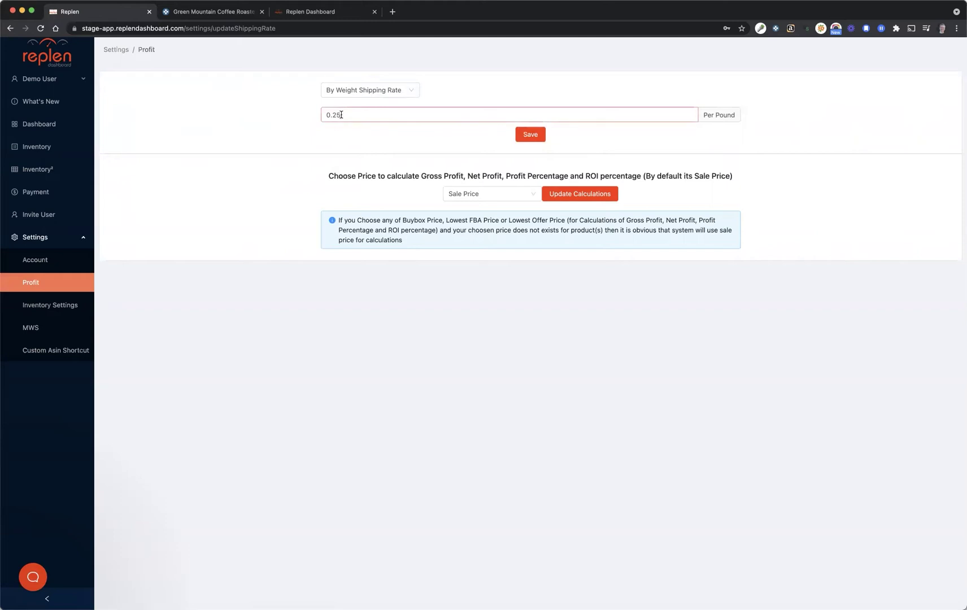
{"action": "double_click", "coordinate": [342, 114]}
{"action": "type", "text": "0.40"}
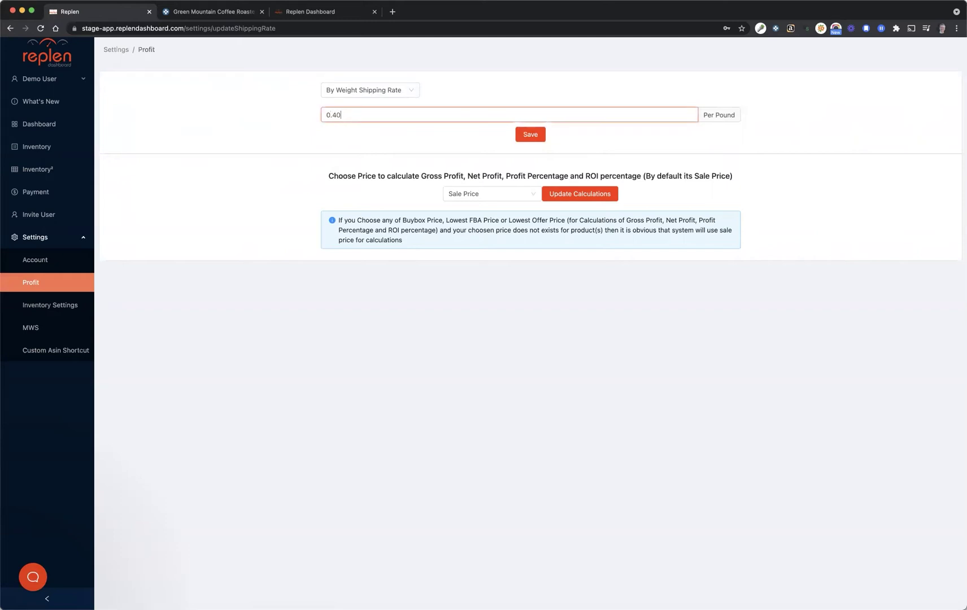
{"action": "left_click", "coordinate": [523, 138]}
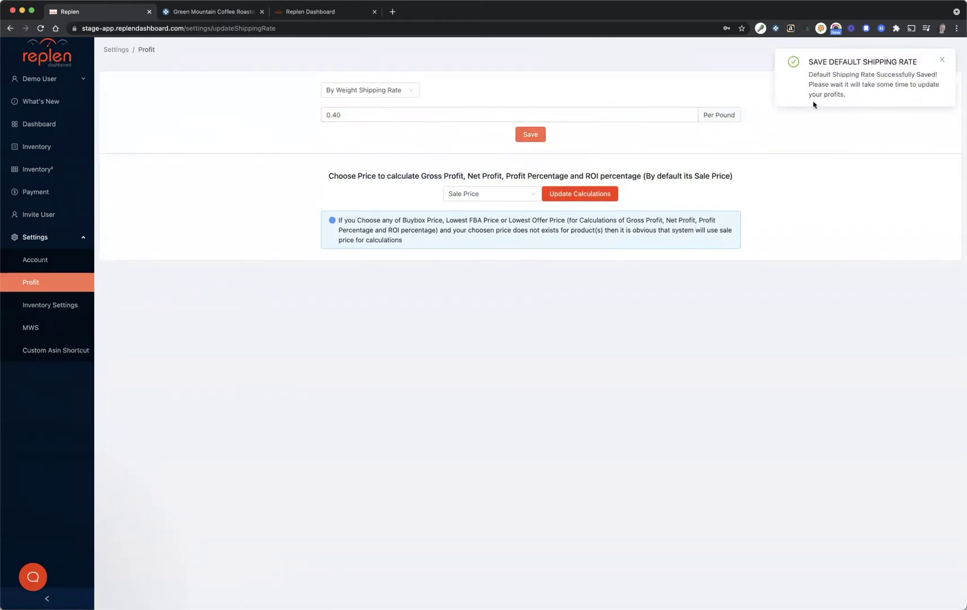
{"action": "left_click", "coordinate": [376, 91]}
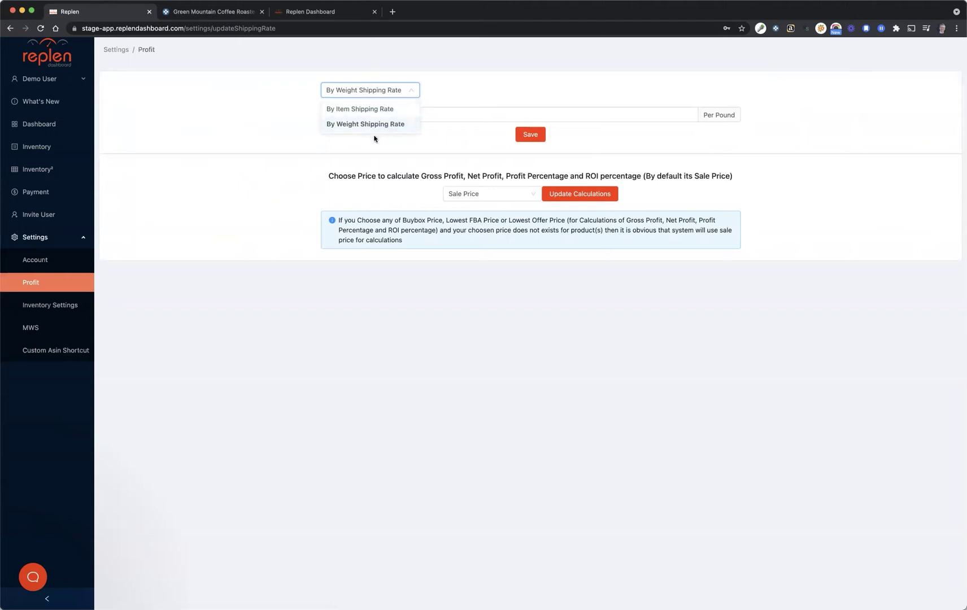
{"action": "left_click", "coordinate": [377, 149]}
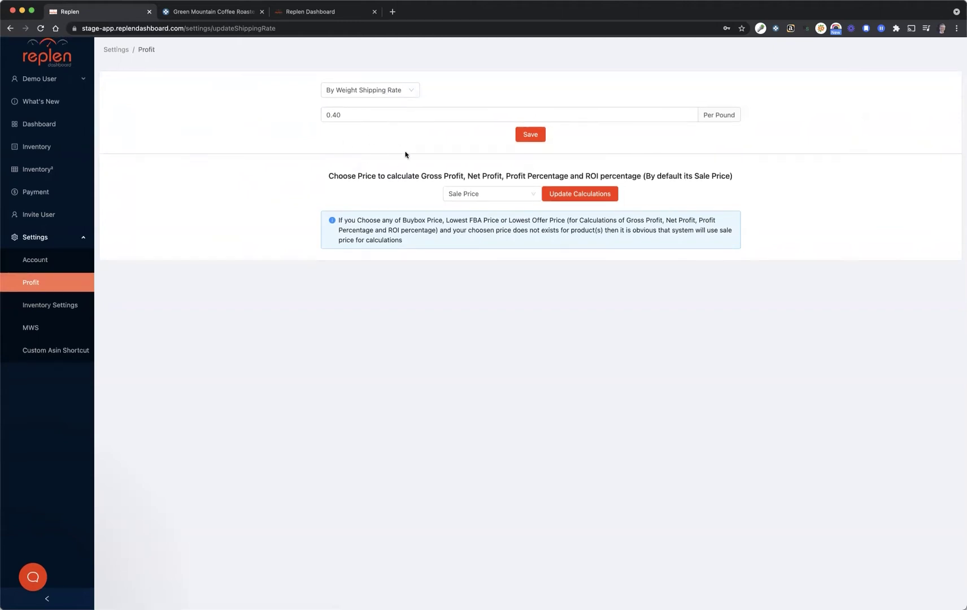
{"action": "left_click", "coordinate": [353, 114]}
{"action": "left_click", "coordinate": [517, 201]}
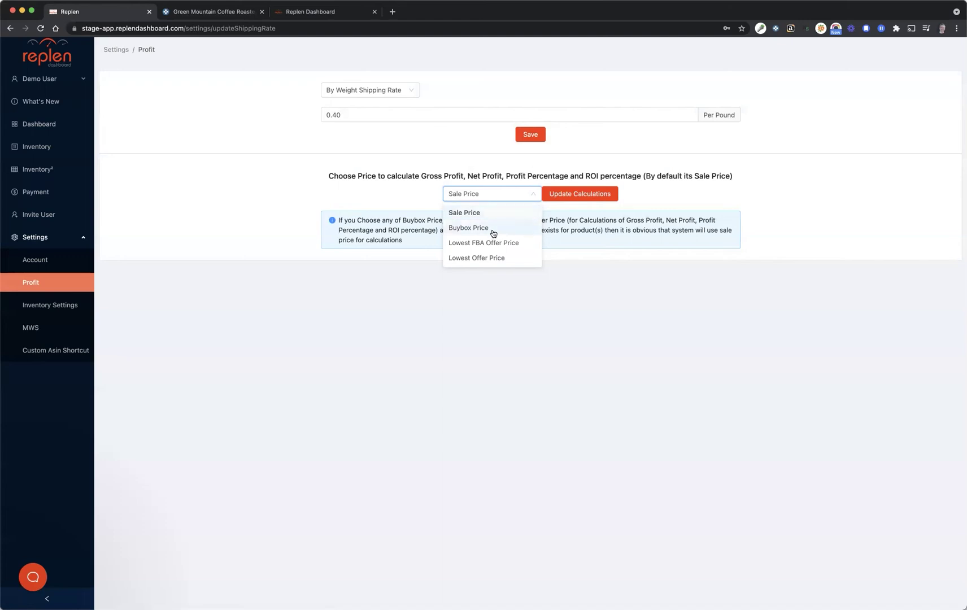
{"action": "left_click", "coordinate": [376, 266]}
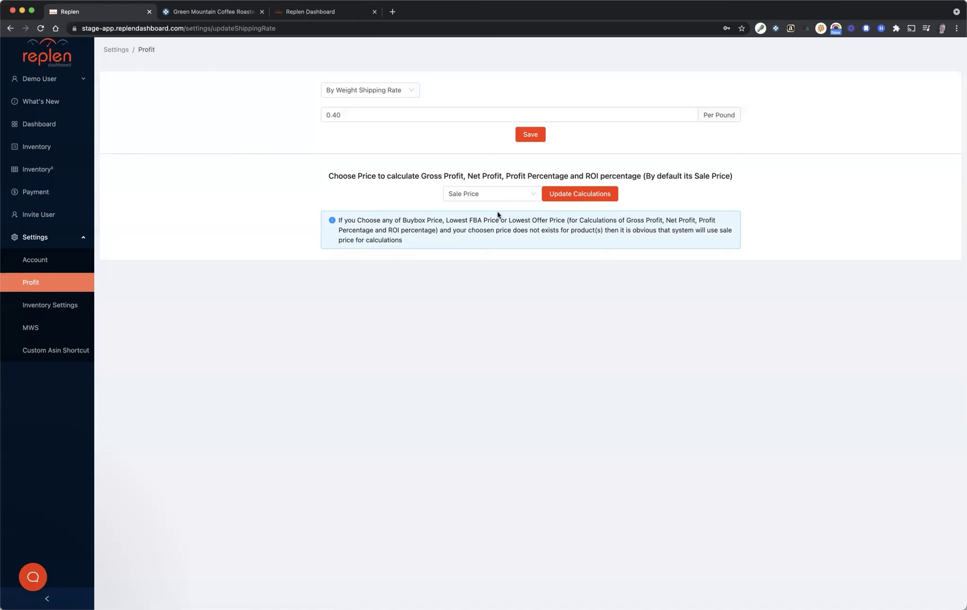
{"action": "left_click", "coordinate": [485, 200]}
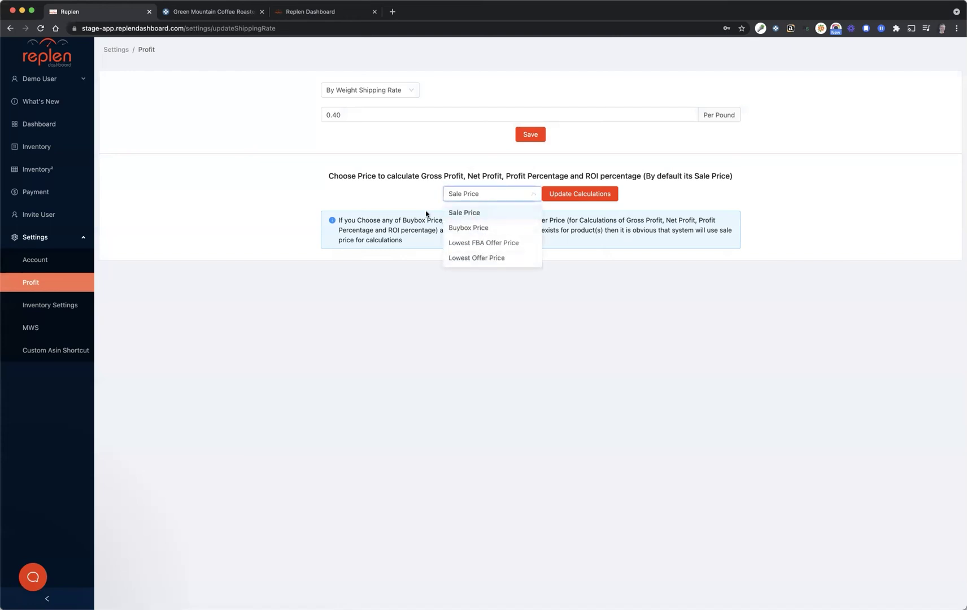
{"action": "left_click", "coordinate": [387, 189]}
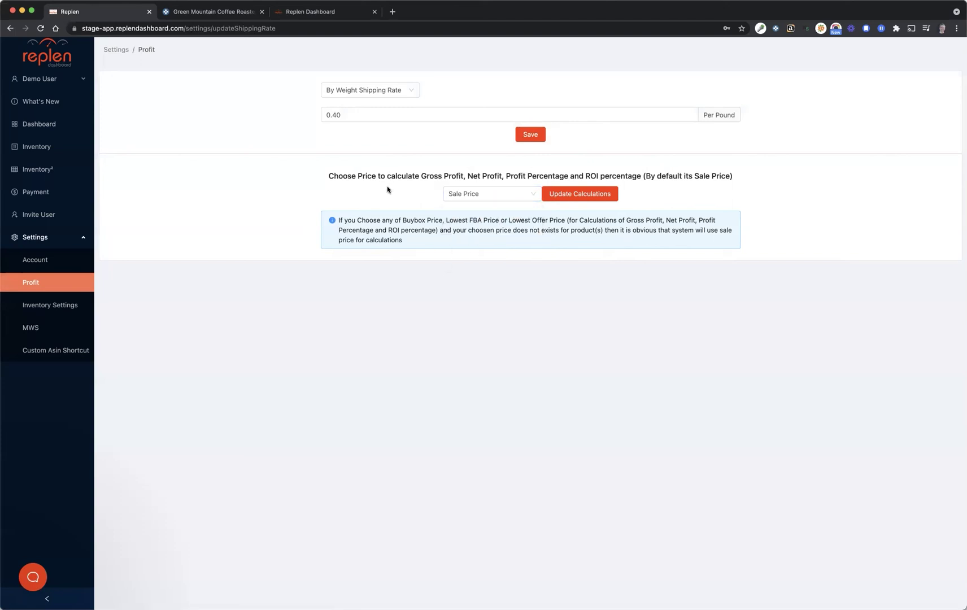
{"action": "left_click", "coordinate": [42, 170]}
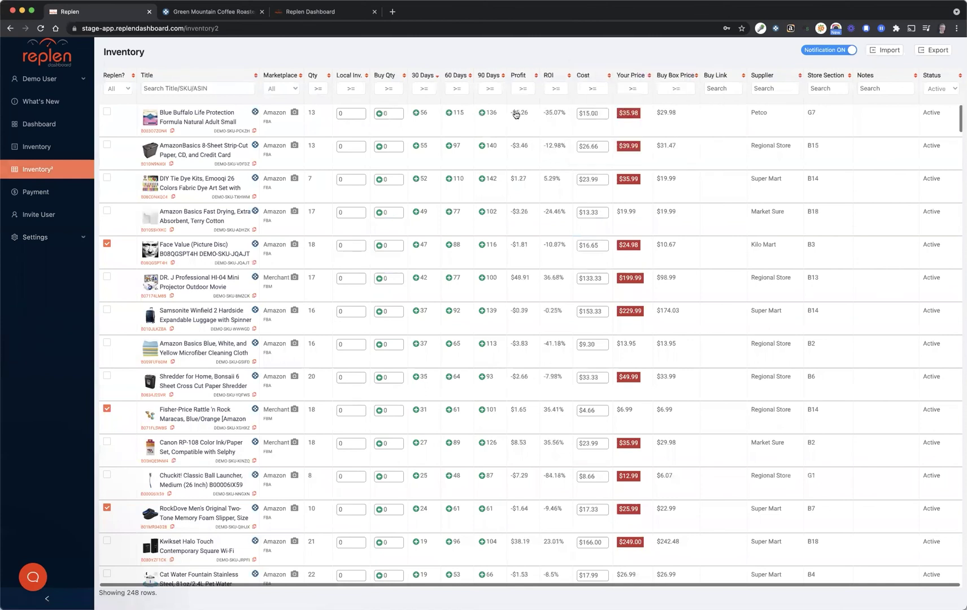
Sort Inventory by Profit descending to see the top product now at $198.81 profit.
{"action": "mouse_move", "coordinate": [519, 113]}
{"action": "left_click", "coordinate": [517, 79]}
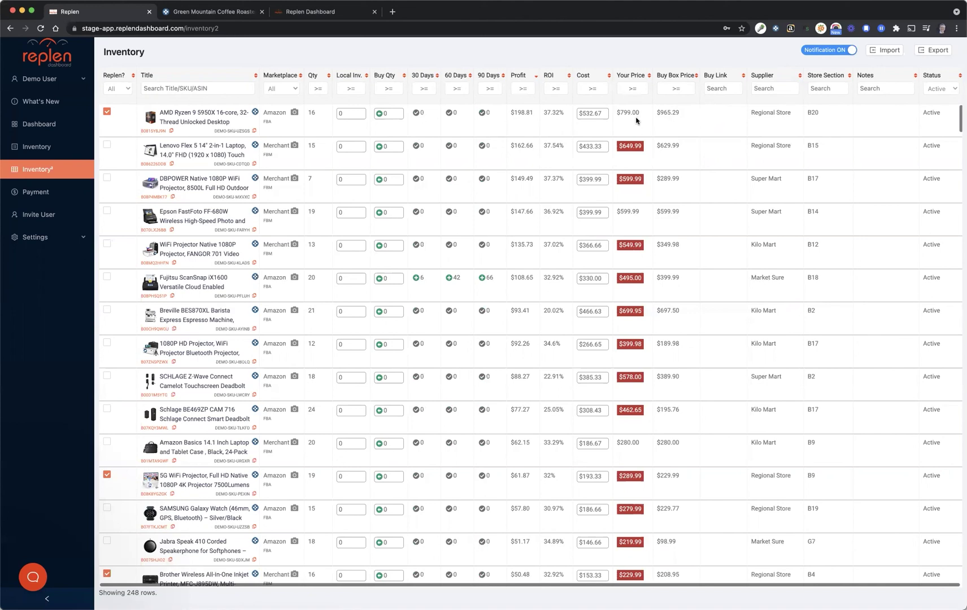
Bring up the help chat's support message form with name and email prefilled.
{"action": "left_click", "coordinate": [33, 576]}
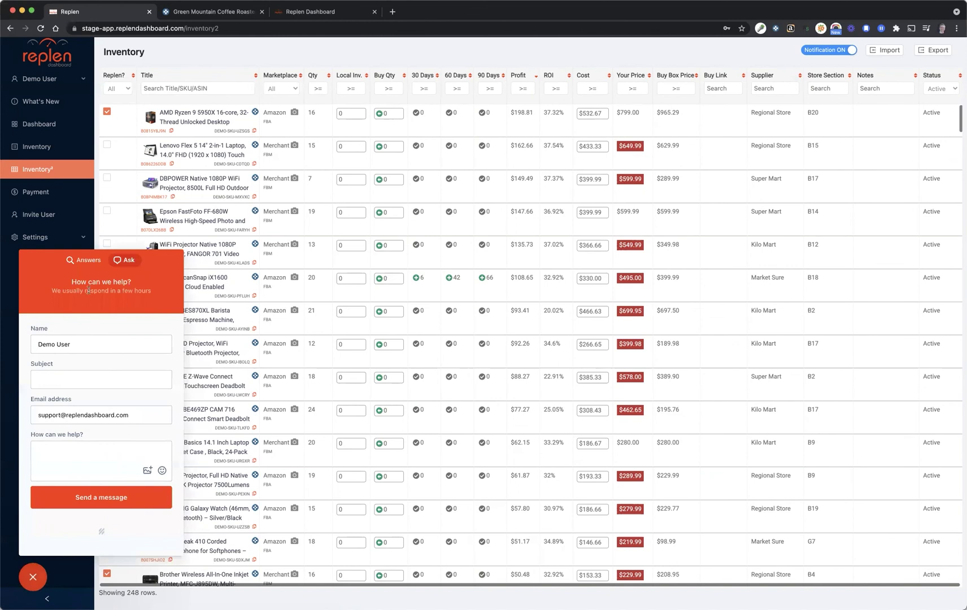
{"action": "left_click", "coordinate": [85, 261]}
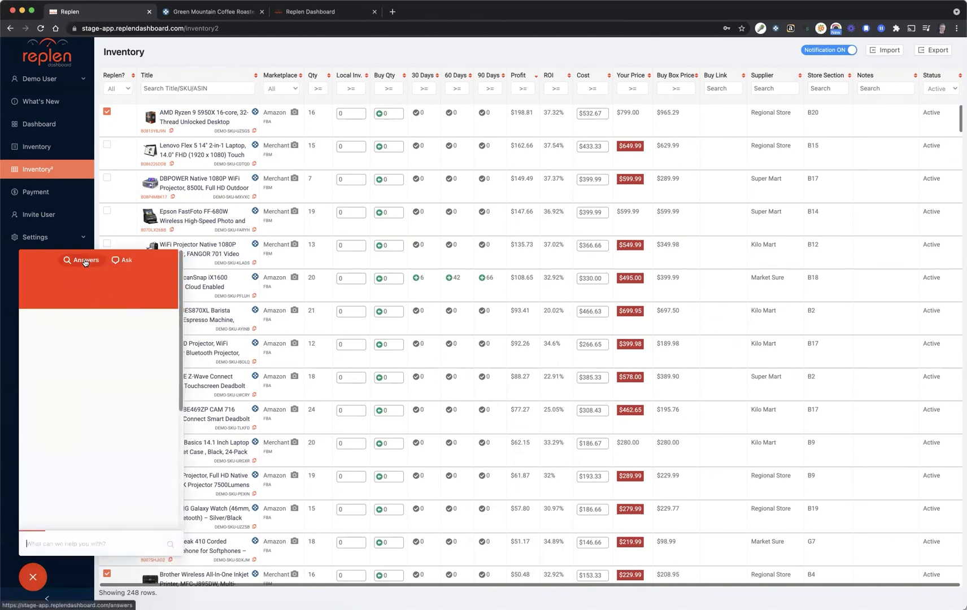
{"action": "left_click", "coordinate": [120, 261]}
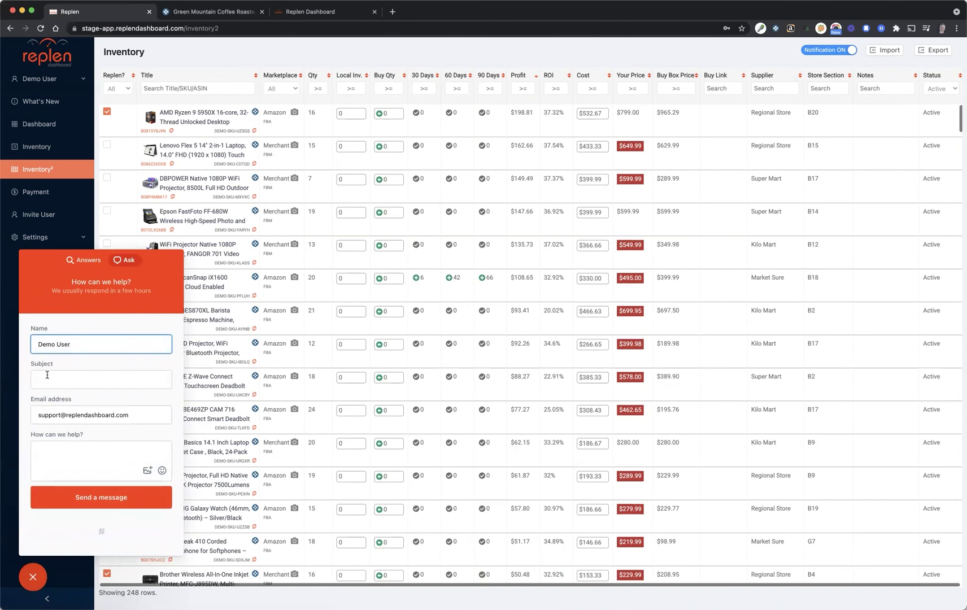